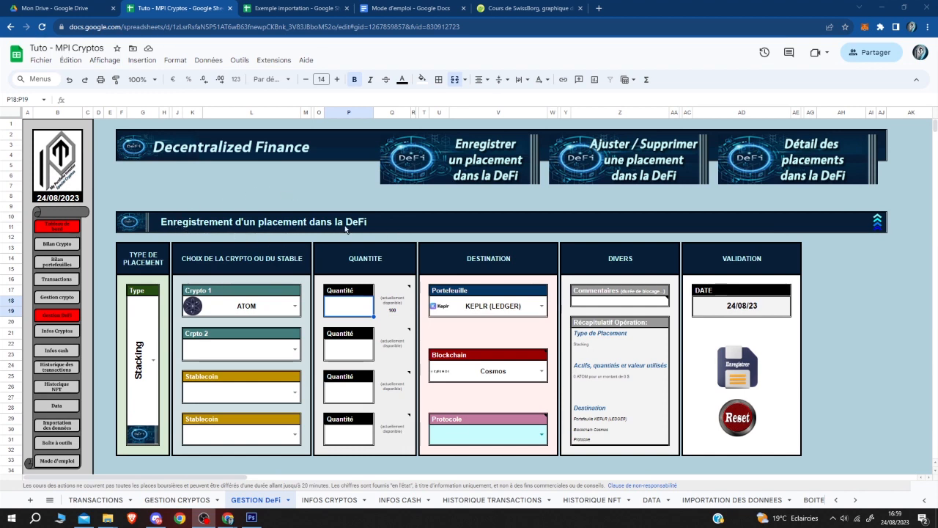
Step: Review the GESTION DeFi sheet's placement adjustment section and the detailed table of wallets, blockchains, protocols and cryptos
scroll(283, 226, down, 10)
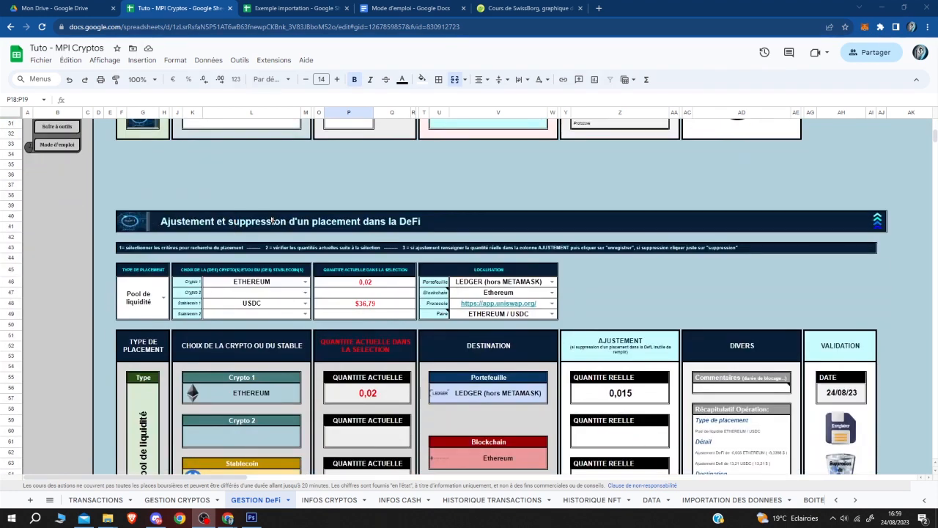
scroll(272, 220, down, 18)
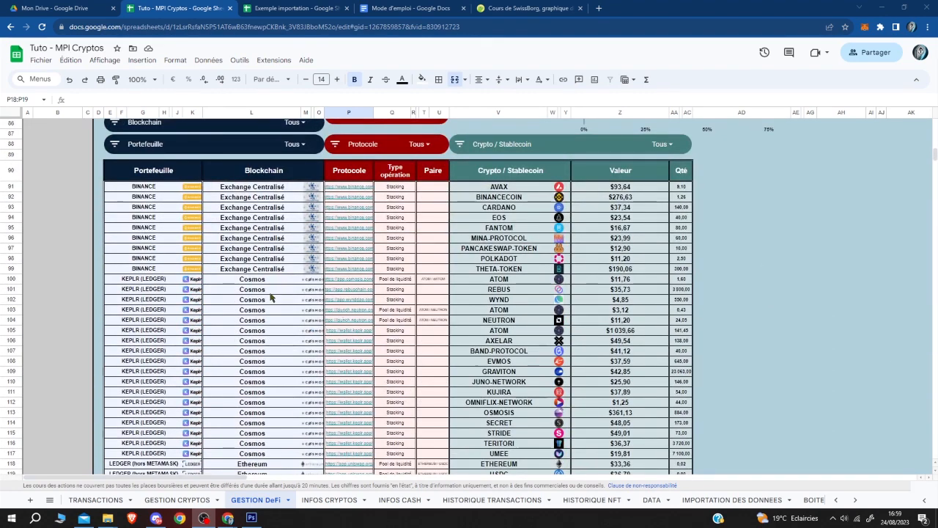
scroll(176, 325, down, 3)
scroll(326, 380, down, 5)
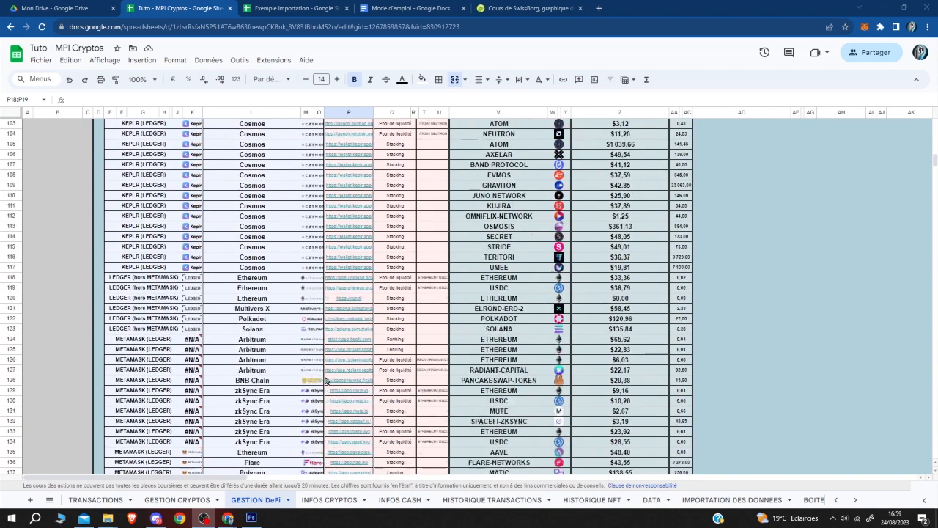
scroll(326, 380, up, 7)
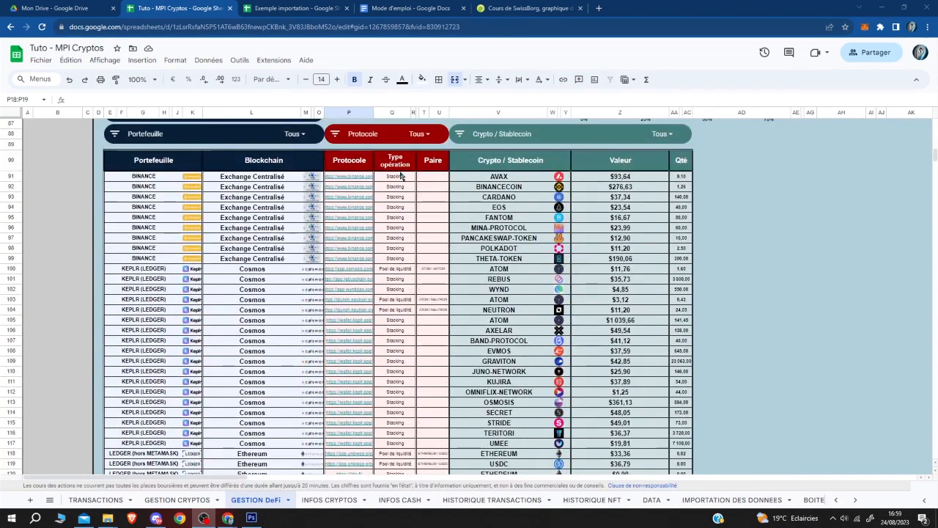
scroll(352, 278, up, 1)
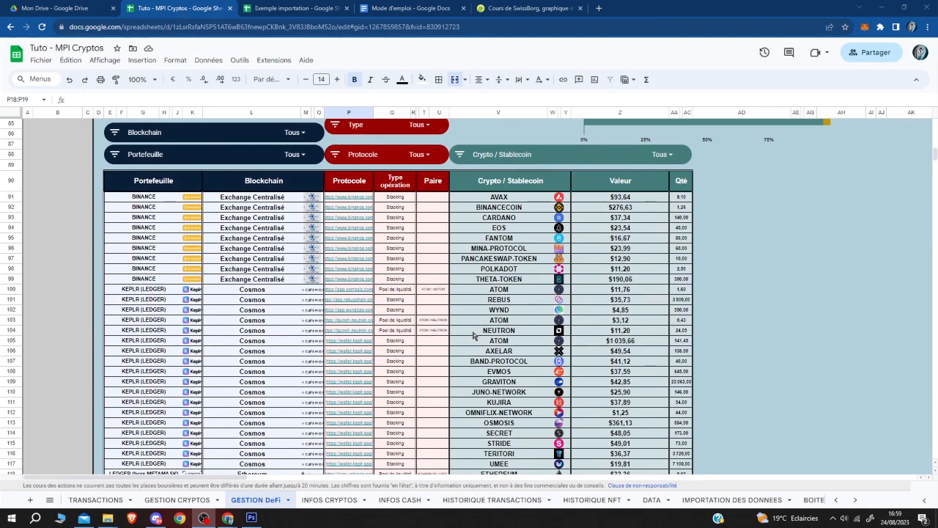
scroll(473, 335, up, 15)
scroll(473, 335, up, 3)
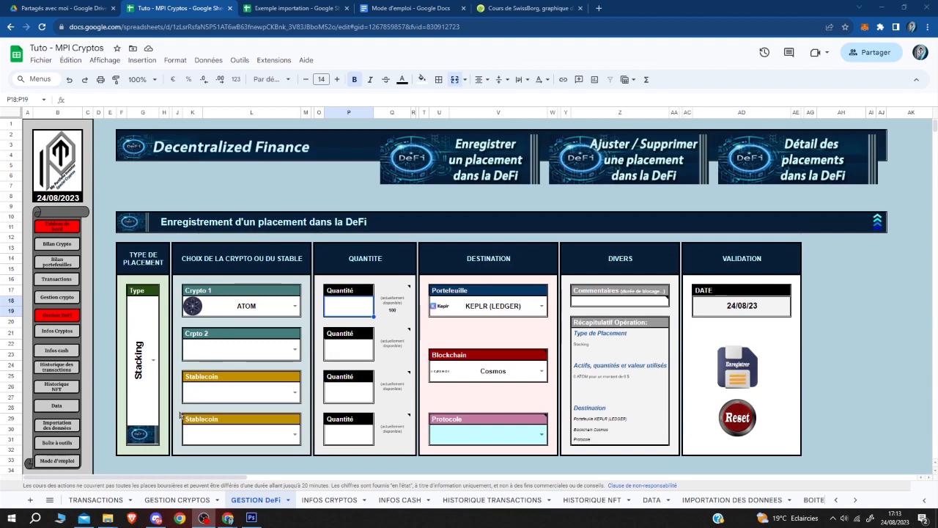
Step: Examine the placement type choices and their source list under TYPE TRANSACTIONS in the DATA sheet, including the spare blank cells
click(153, 362)
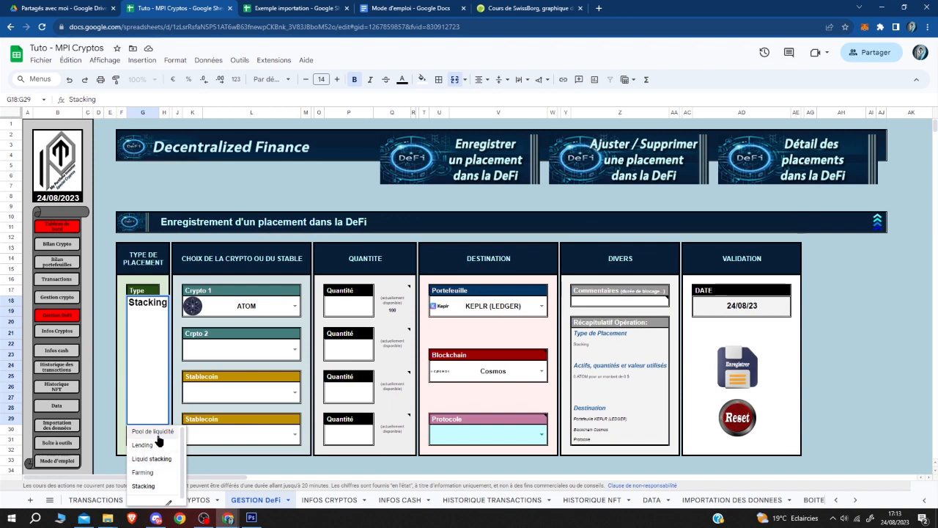
click(138, 276)
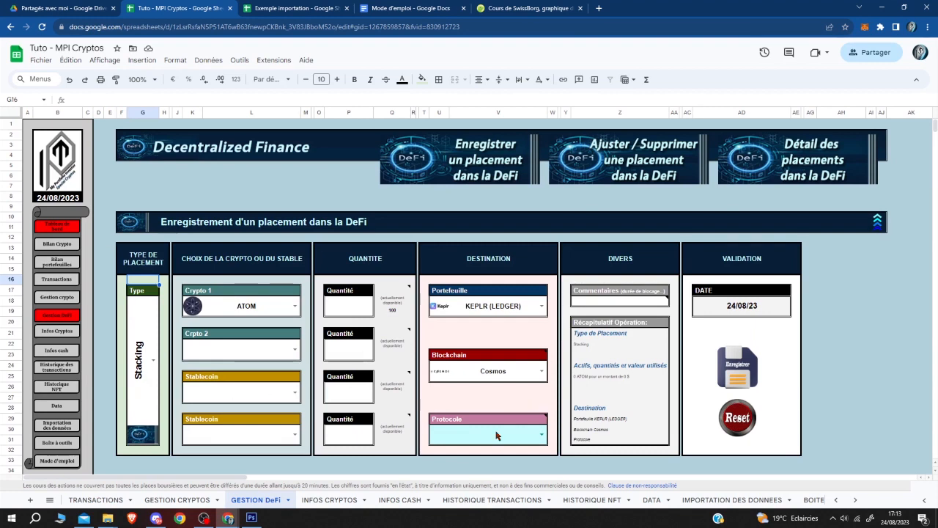
click(651, 501)
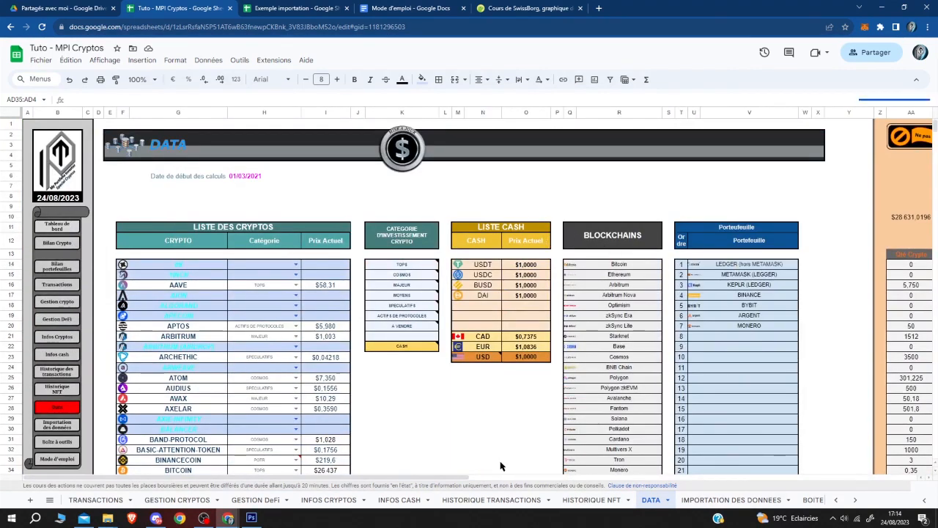
drag(463, 478, 673, 477)
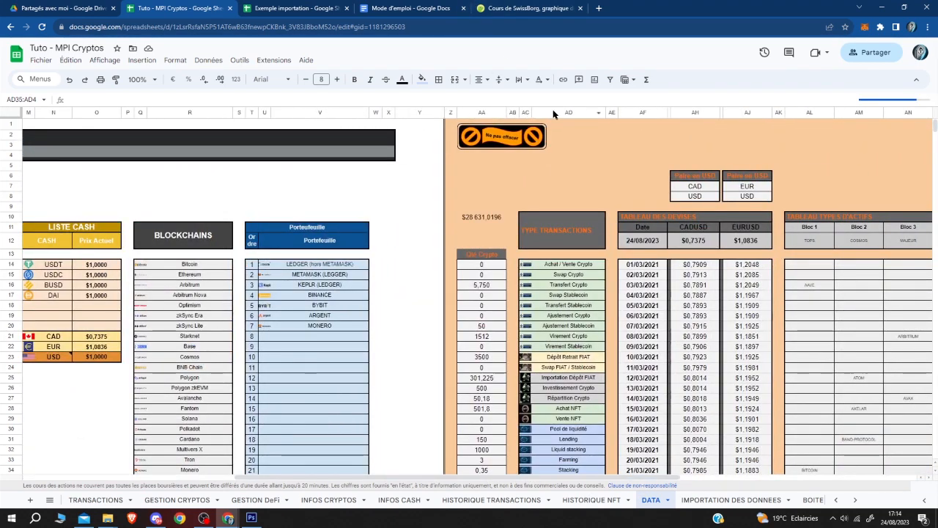
scroll(579, 288, down, 2)
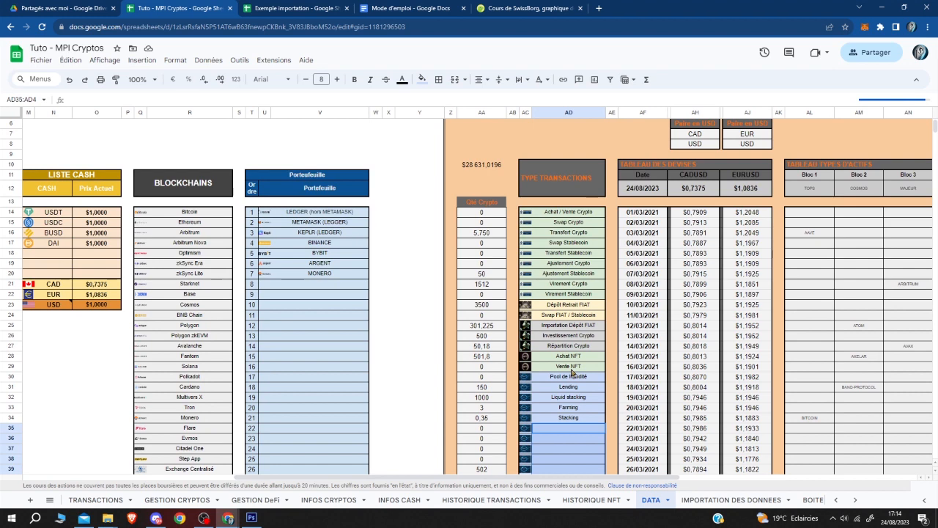
scroll(571, 370, down, 4)
drag(571, 270, 566, 371)
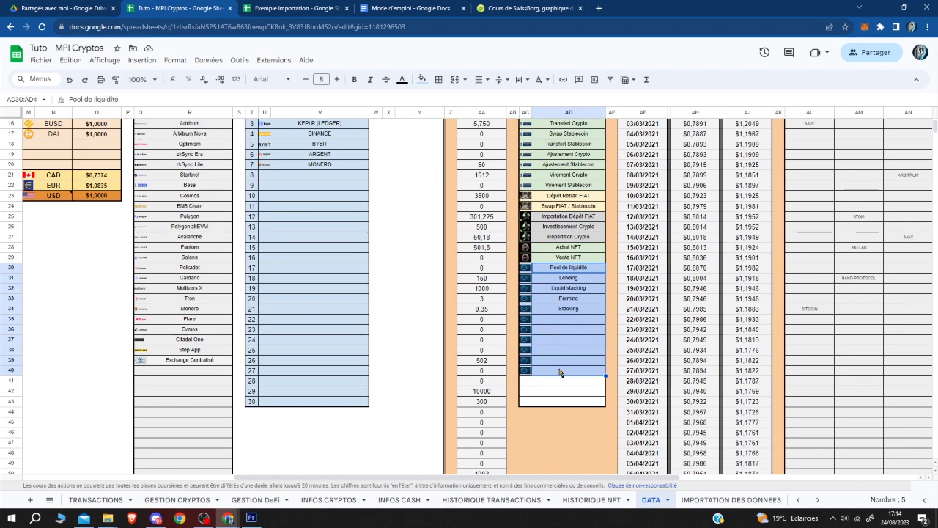
click(564, 314)
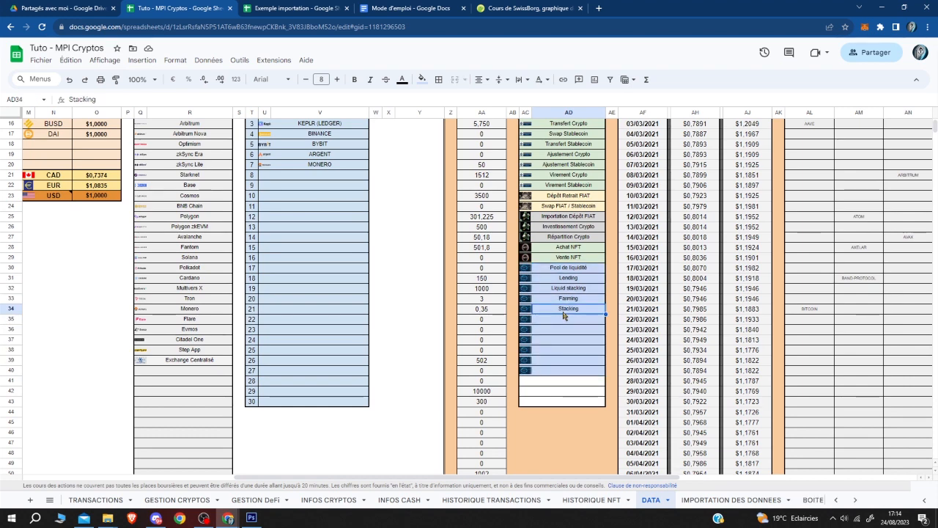
drag(563, 319, 559, 372)
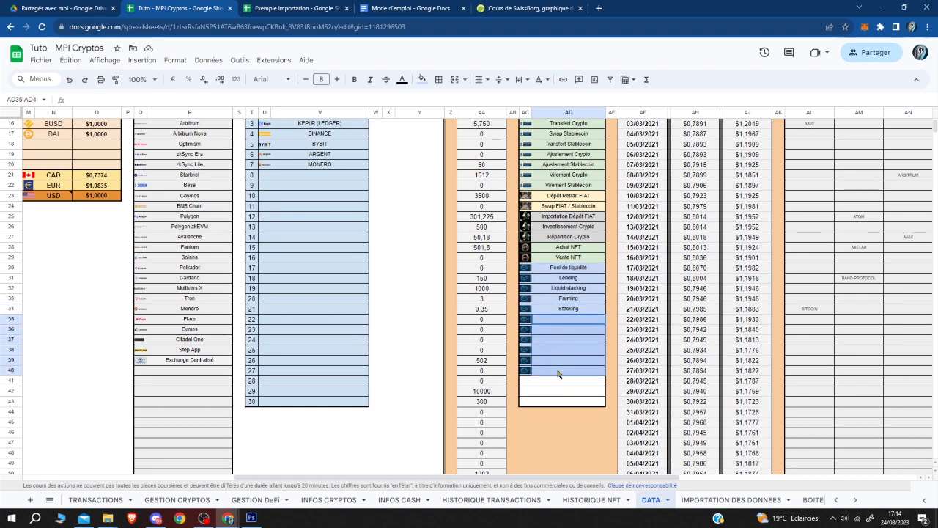
Step: Return to the GESTION DeFi sheet and choose Stacking as the placement type
click(256, 499)
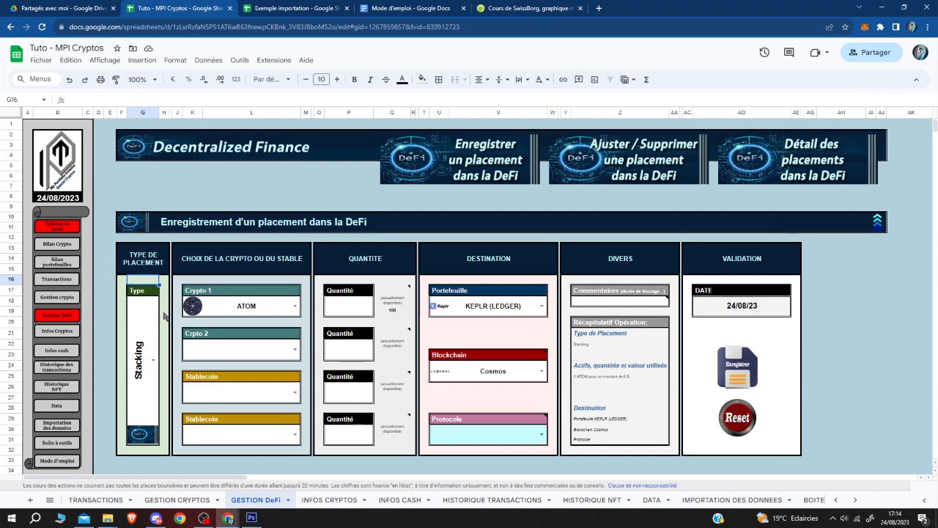
click(156, 364)
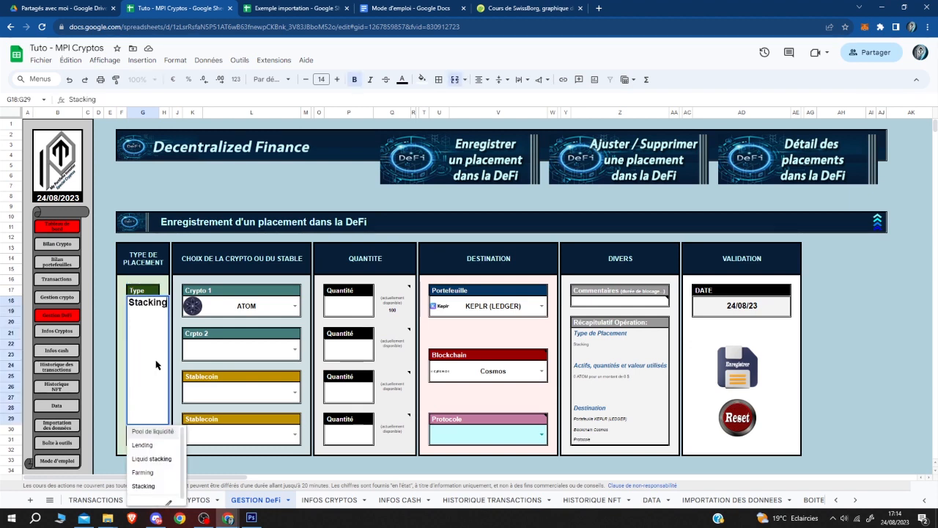
click(160, 486)
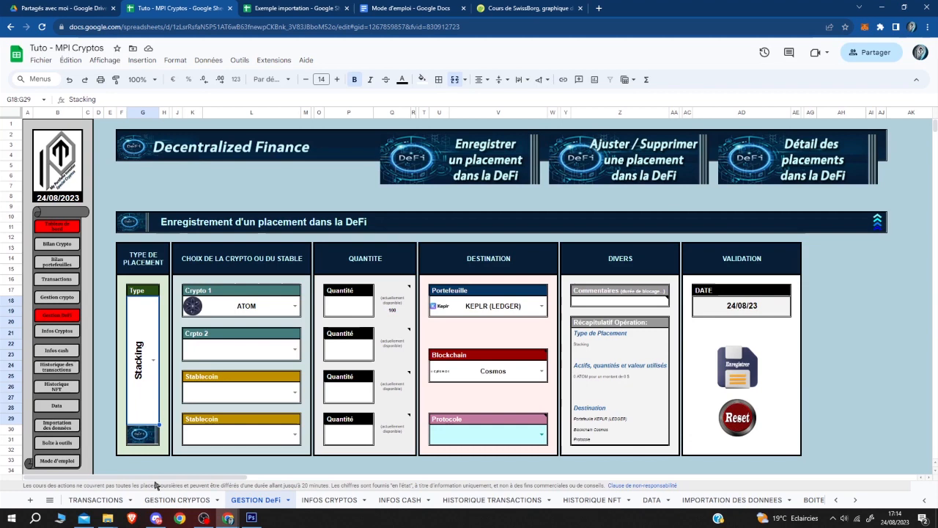
Step: Check the available ATOM amount and set the Crypto 1 quantity to 90
click(264, 307)
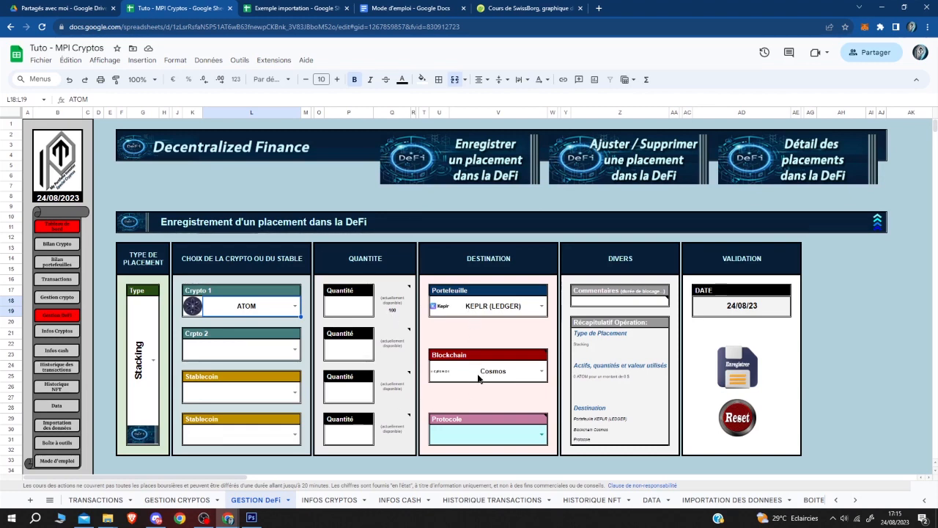
click(393, 312)
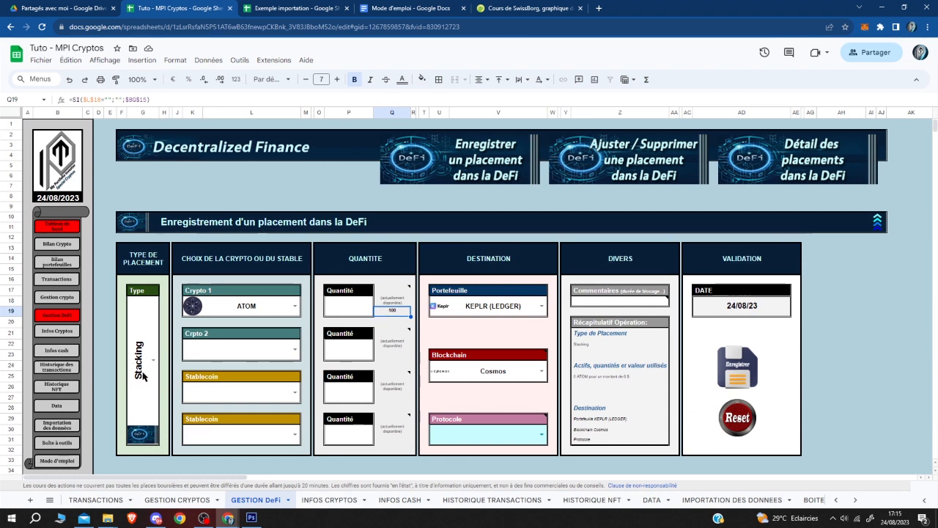
click(348, 311)
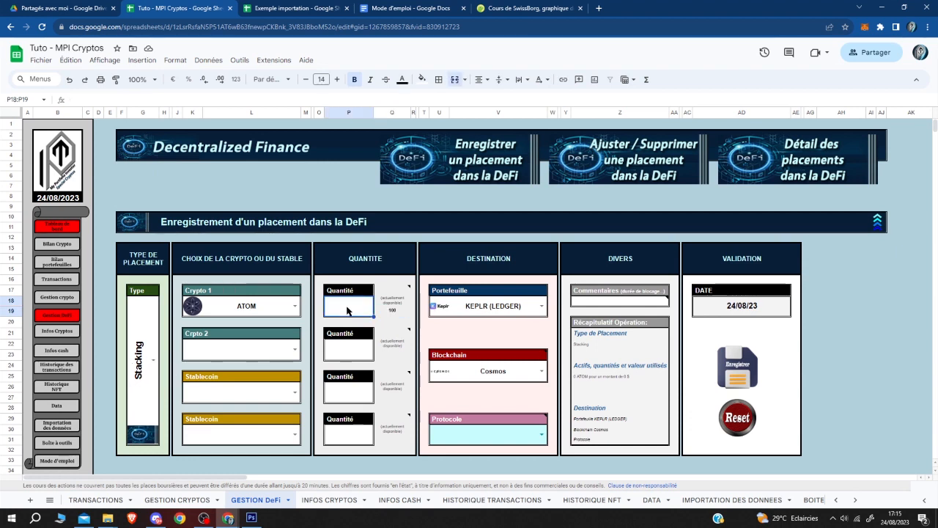
text(1)
text(0)
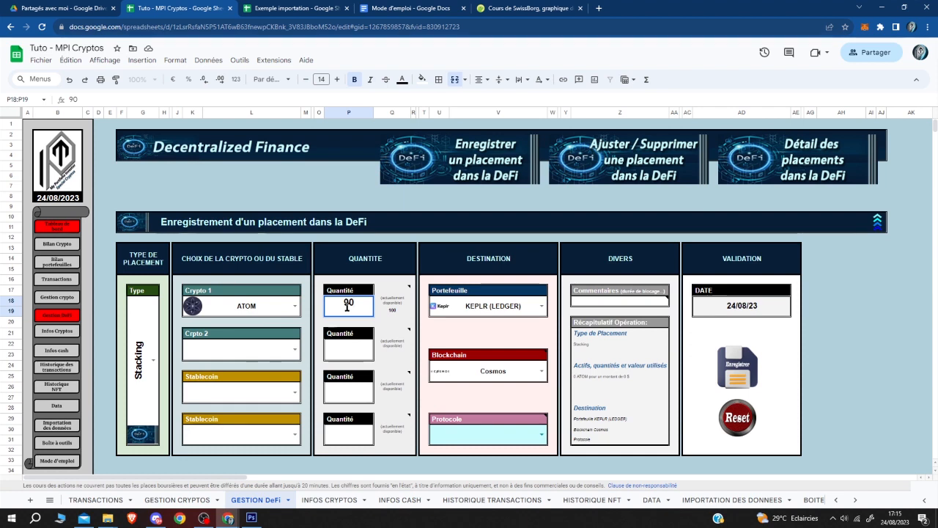
key(Return)
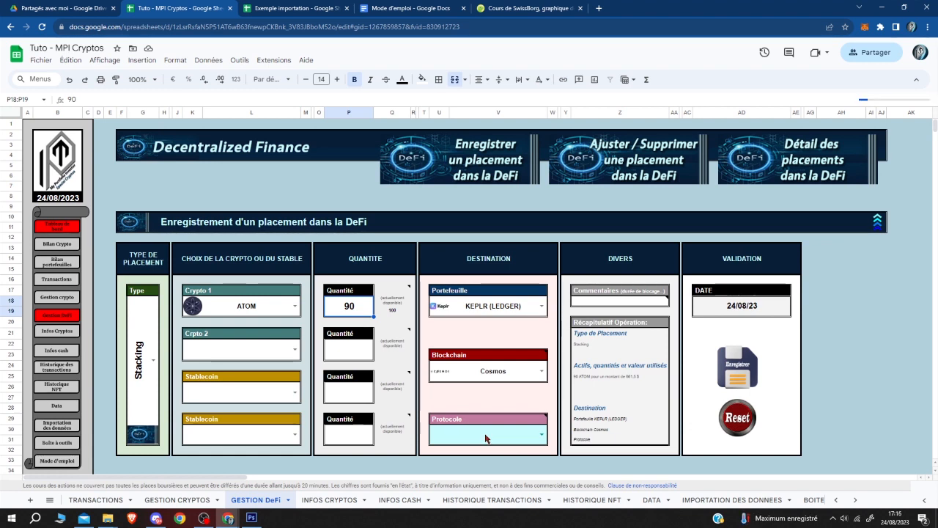
click(493, 437)
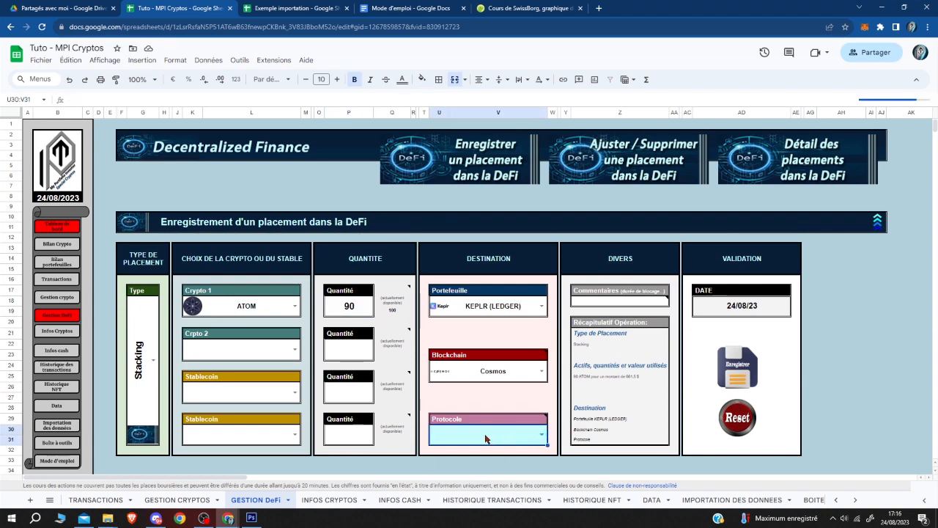
text(vjformc)
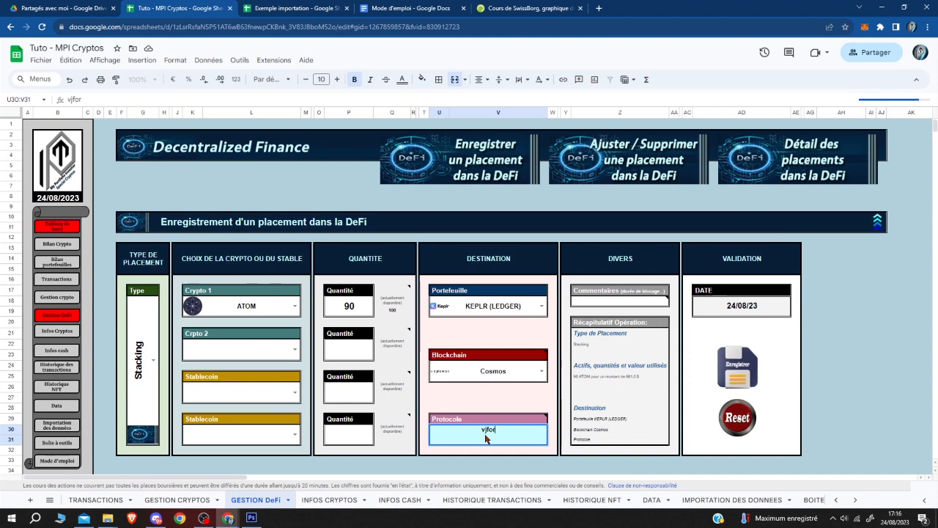
key(BackSpace)
key(BackSpace)
key(BackSpace)
key(BackSpace)
key(BackSpace)
key(BackSpace)
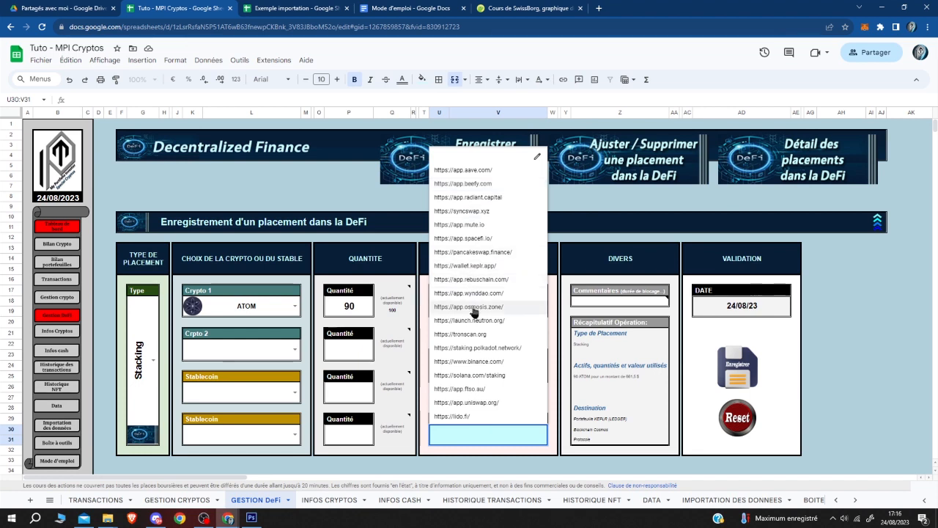
click(471, 268)
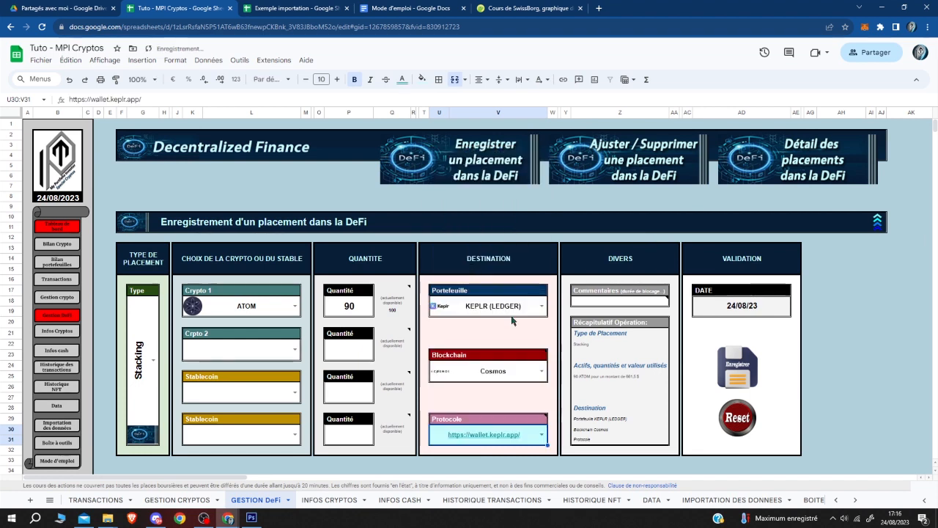
mouse_move(475, 435)
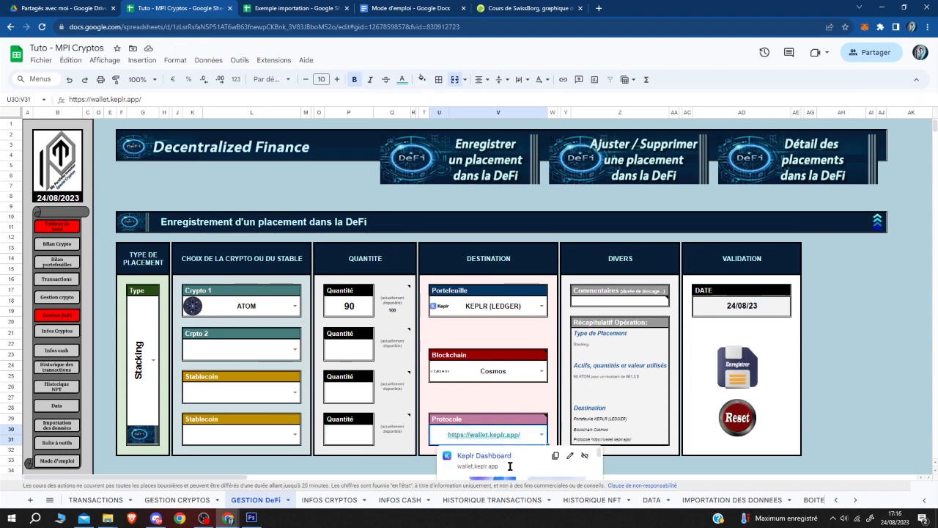
click(490, 391)
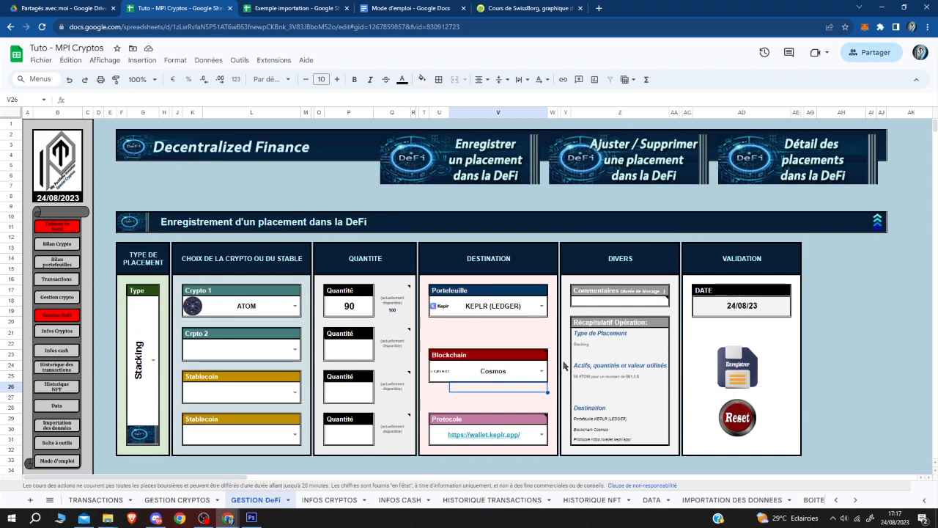
Step: Record the ATOM stacking placement and clear the Crypto 1 quantity from the form
click(737, 372)
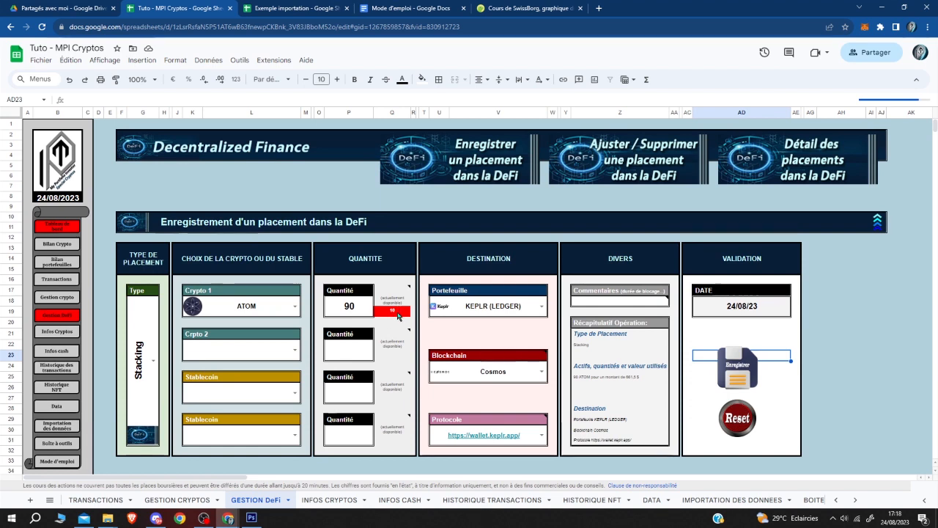
click(350, 307)
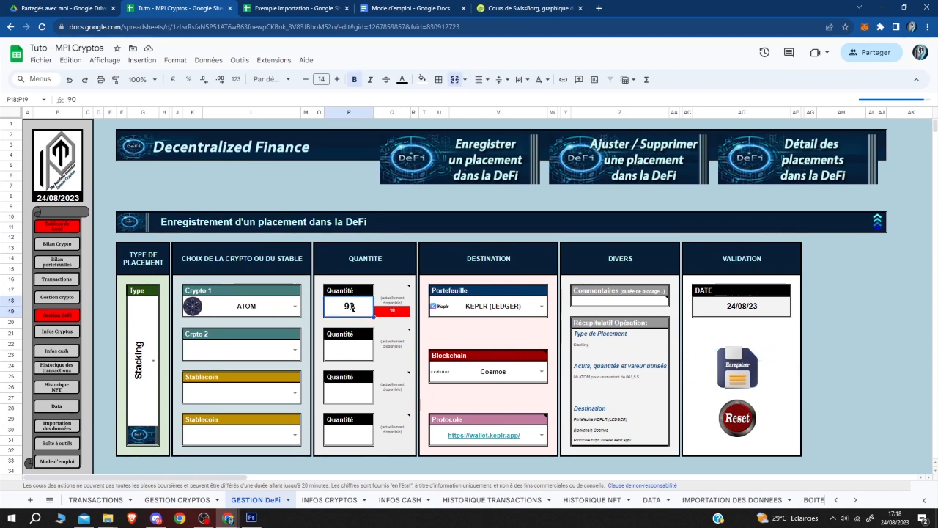
key(Delete)
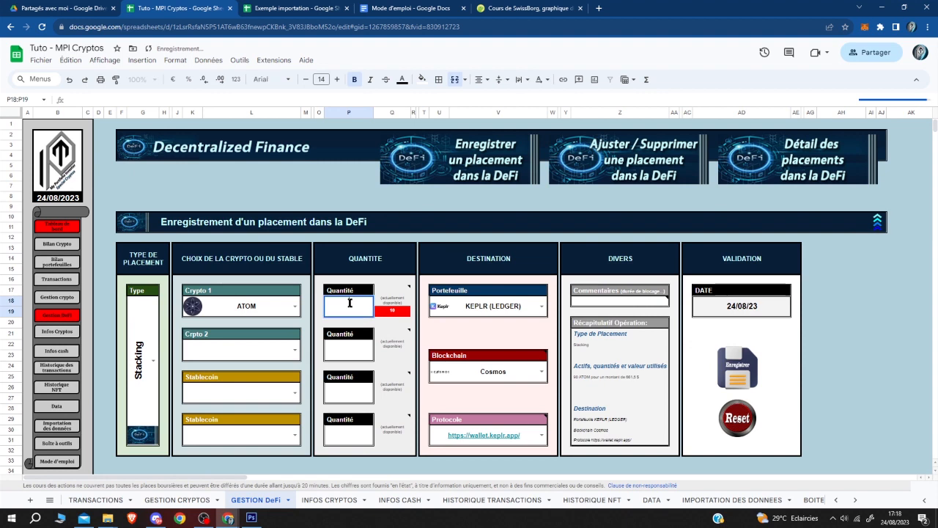
click(388, 325)
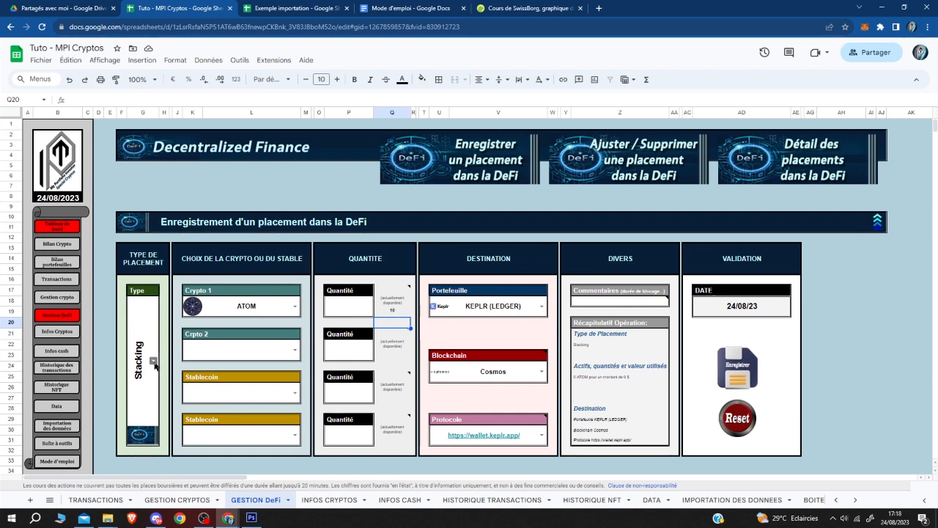
Step: Set the placement type to Pool de liquidité and choose ETHEREUM as Crypto 1
click(153, 360)
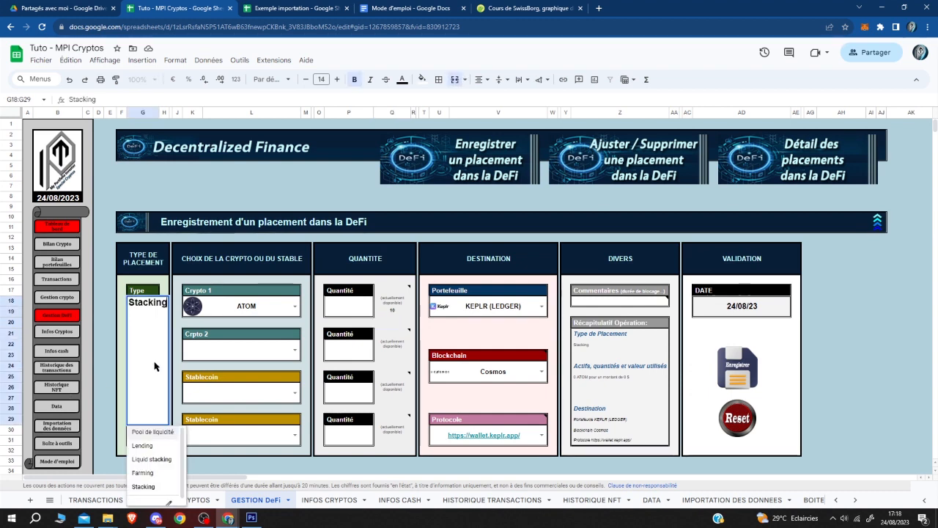
click(152, 432)
click(295, 309)
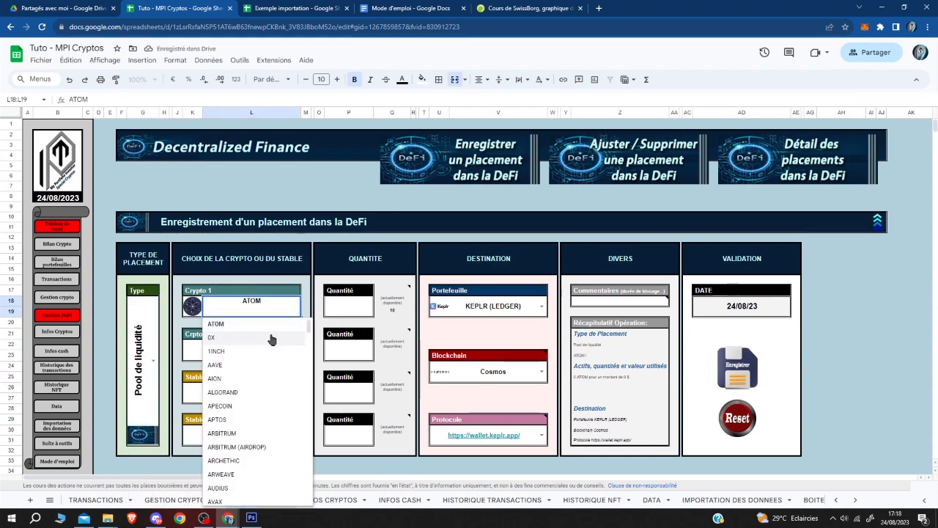
text(eth)
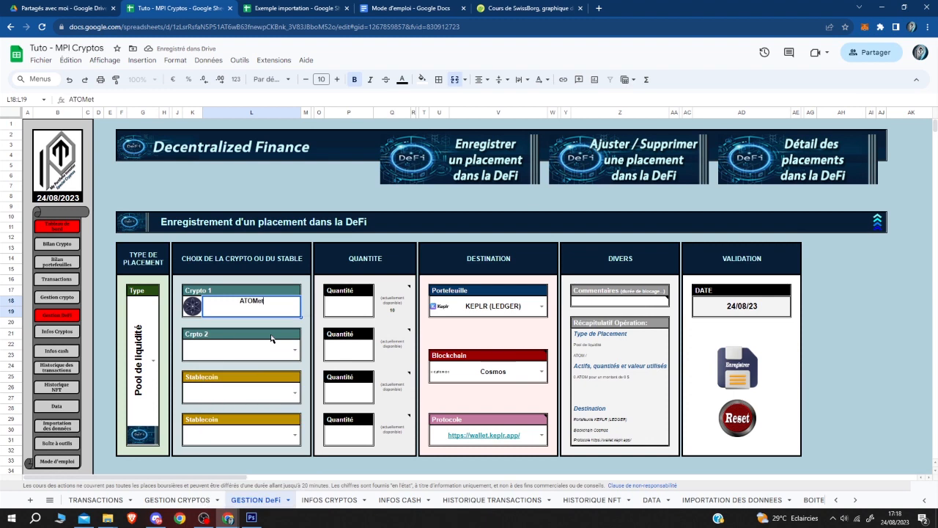
key(BackSpace)
key(BackSpace)
key(BackSpace)
key(BackSpace)
key(BackSpace)
key(BackSpace)
key(BackSpace)
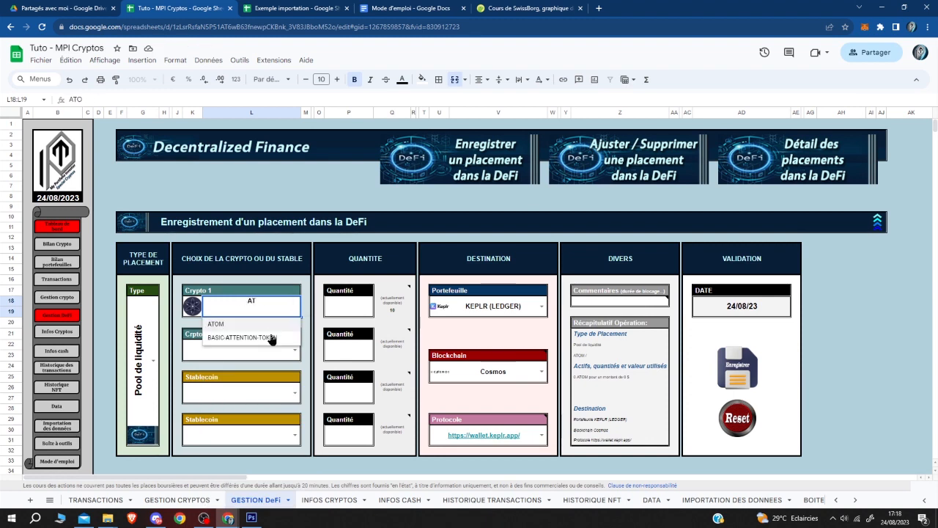
text(et)
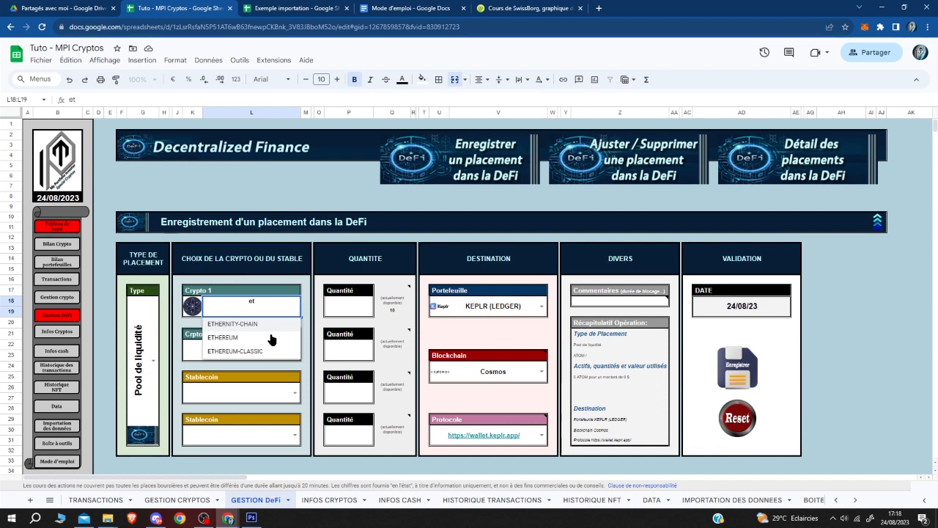
click(272, 338)
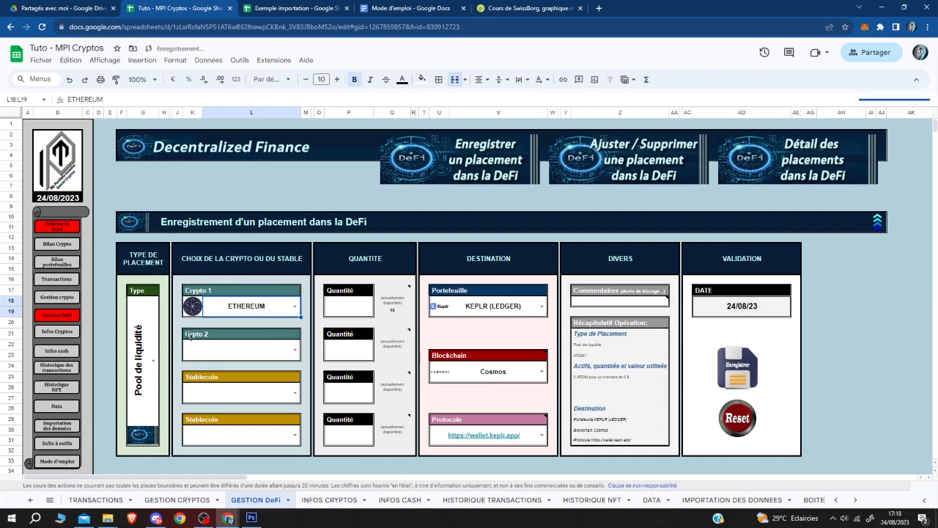
Step: Choose USDC as the first stablecoin of the liquidity pool placement
click(249, 395)
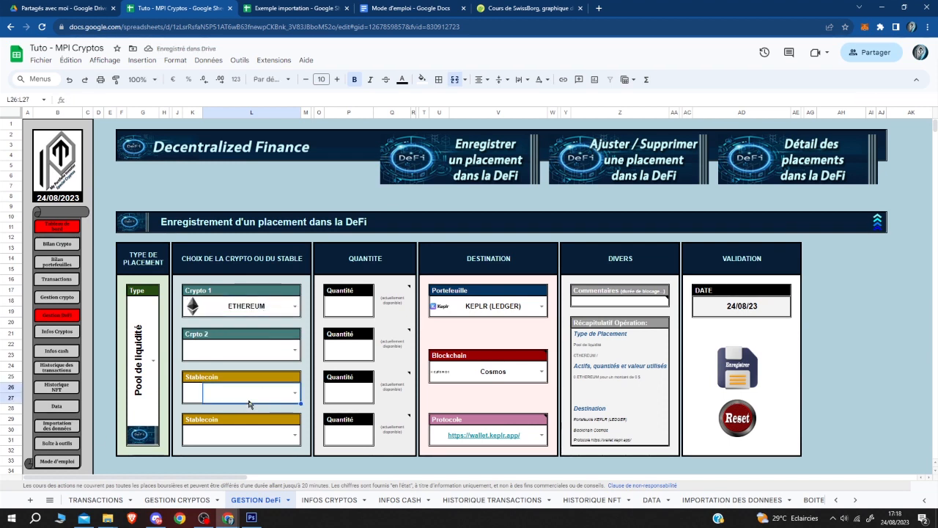
text(usdc)
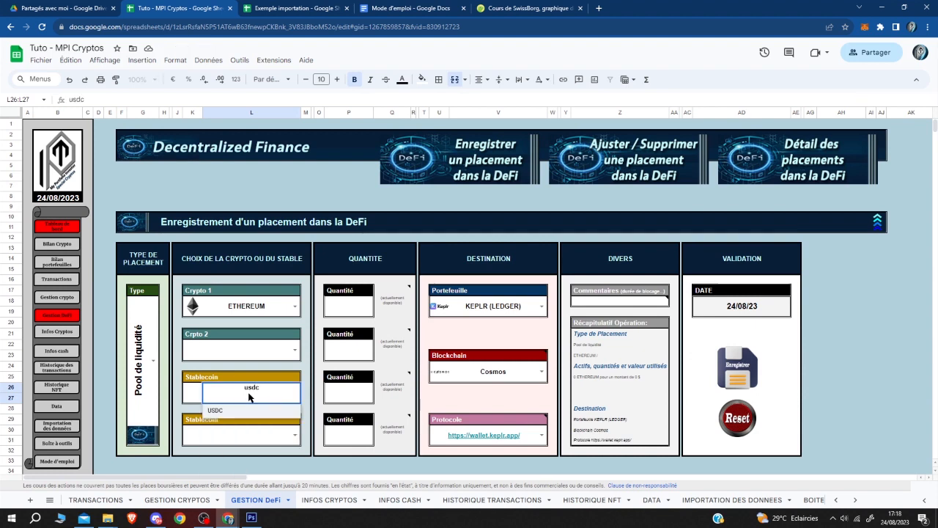
key(Return)
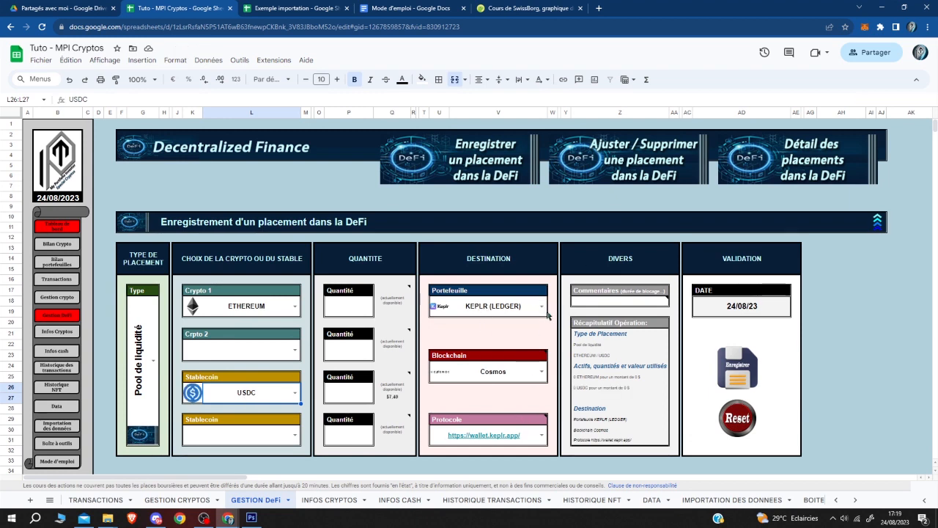
Step: Set the destination wallet to METAMASK (LEGGER) and the blockchain to Arbitrum
click(541, 310)
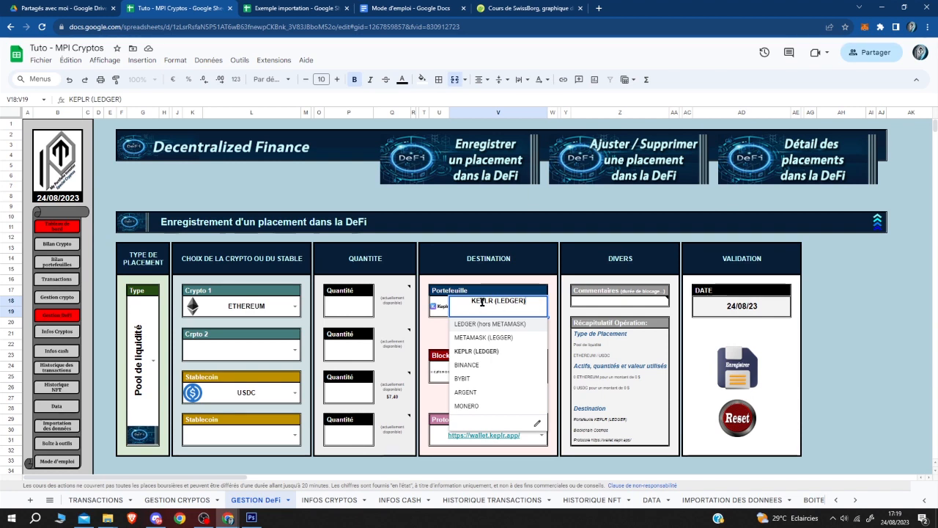
click(490, 338)
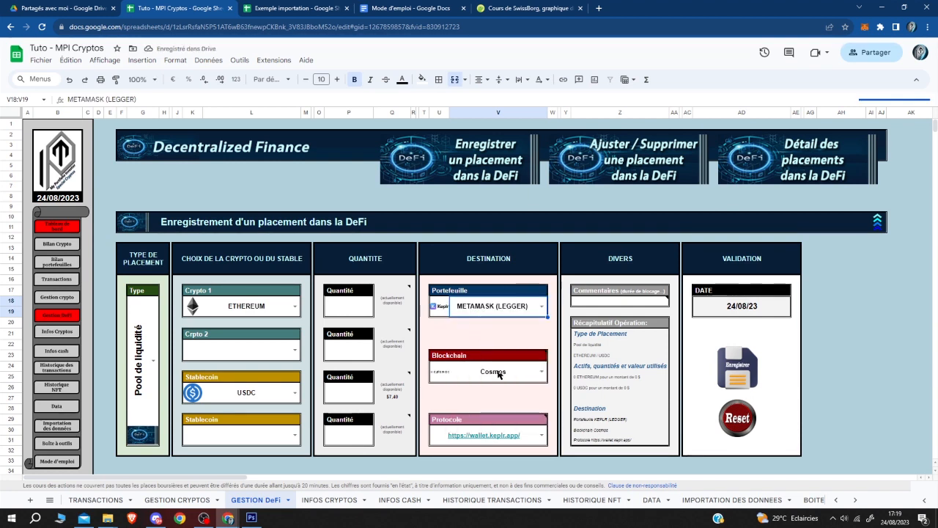
click(542, 371)
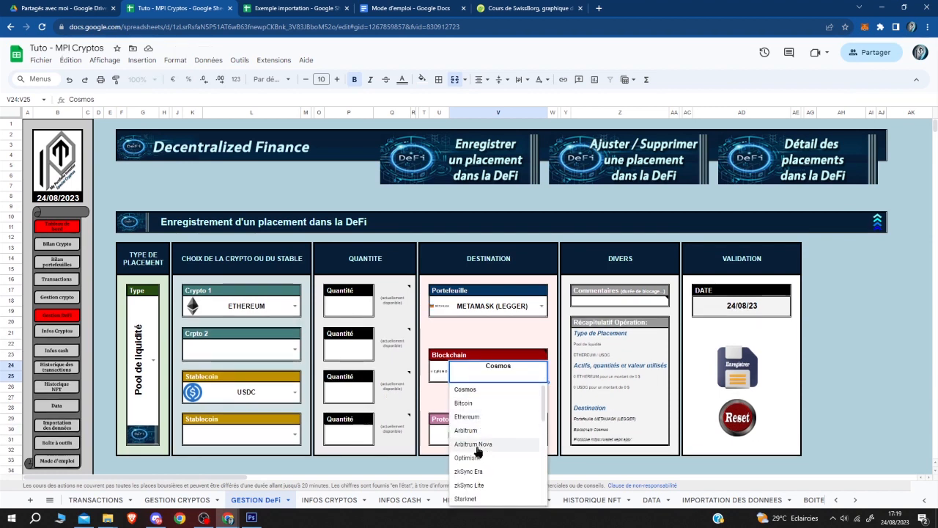
click(479, 431)
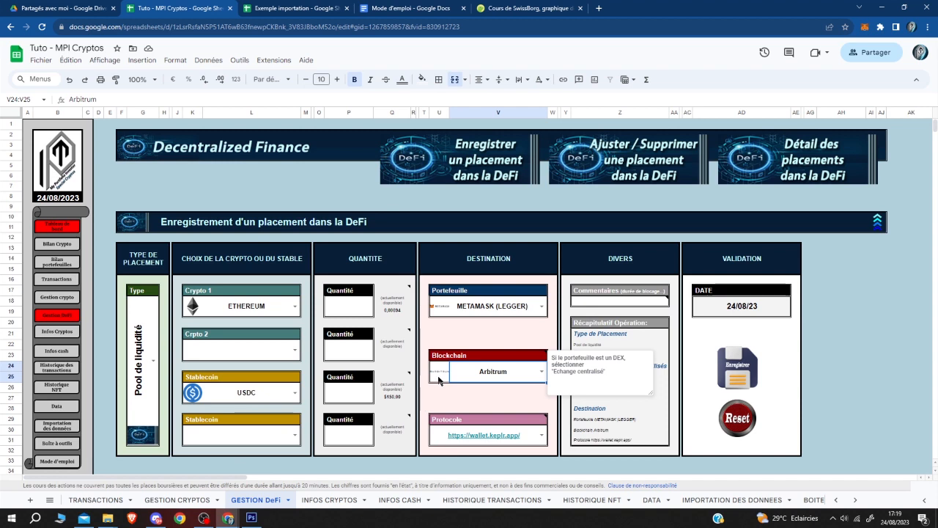
click(475, 402)
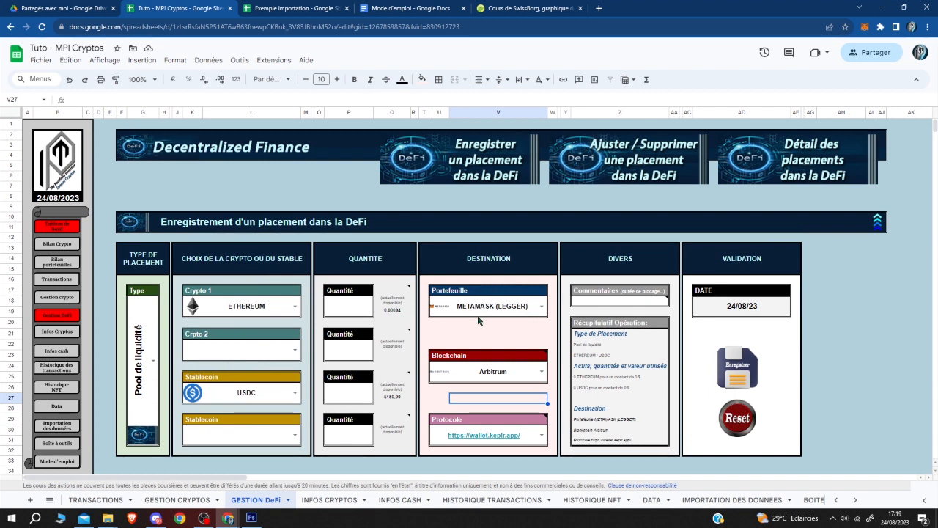
click(543, 435)
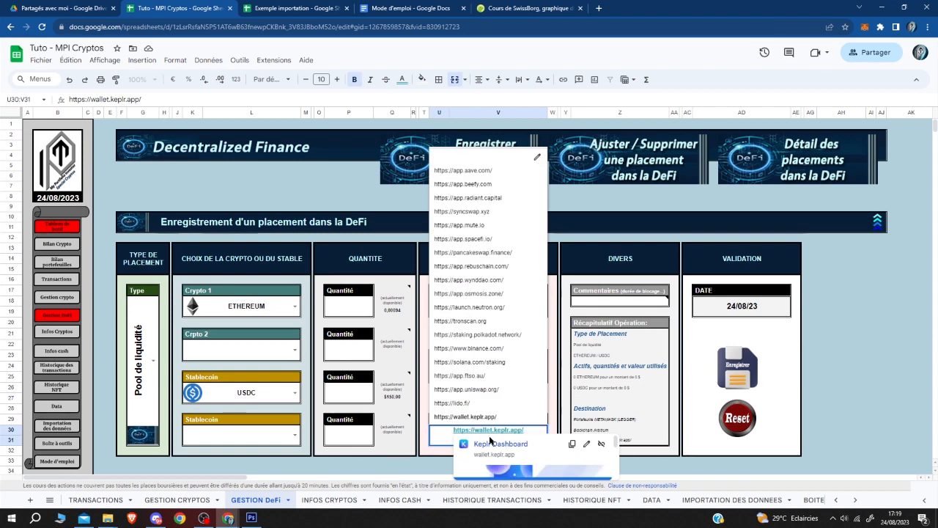
click(458, 198)
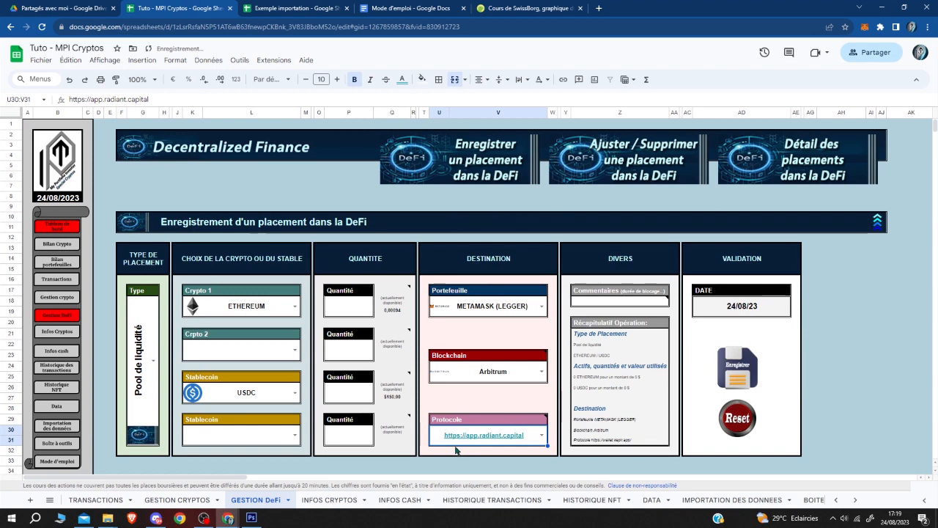
mouse_move(498, 434)
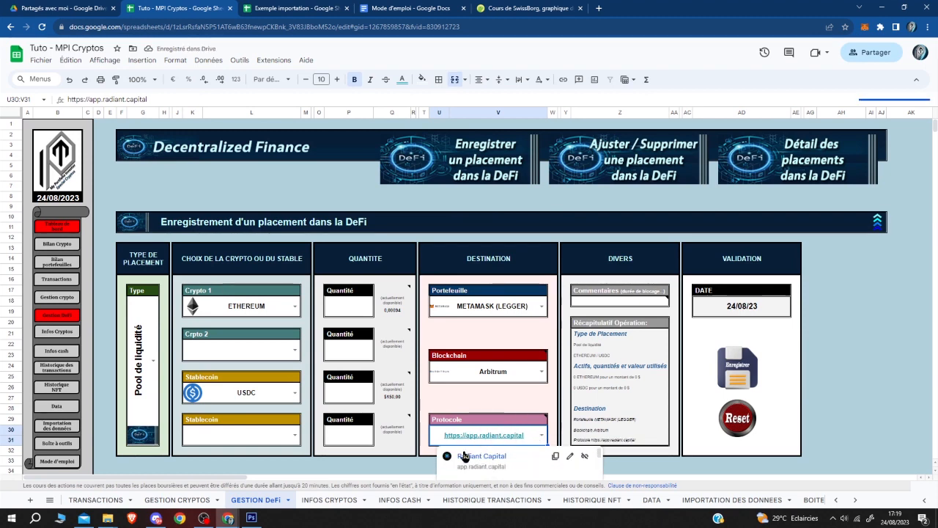
click(493, 410)
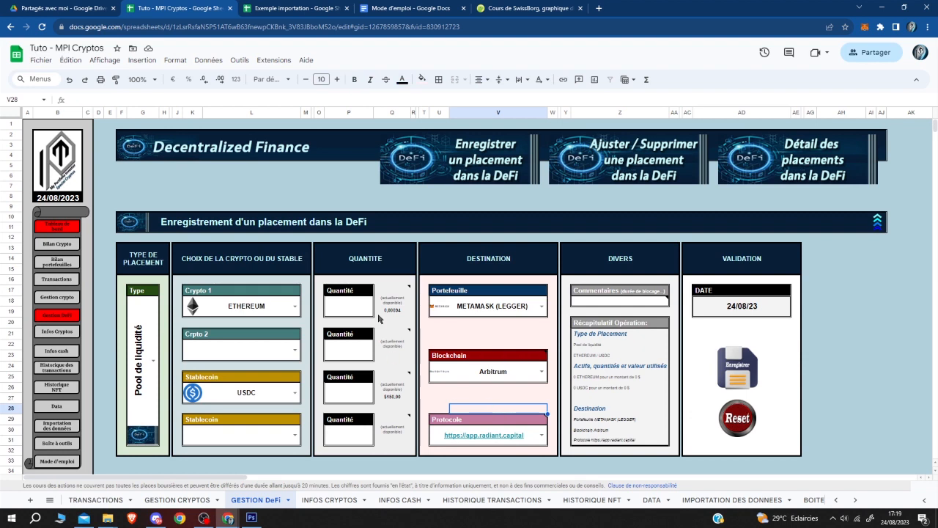
Step: Set the ETHEREUM quantity of the liquidity pool placement to 0,0005
click(338, 301)
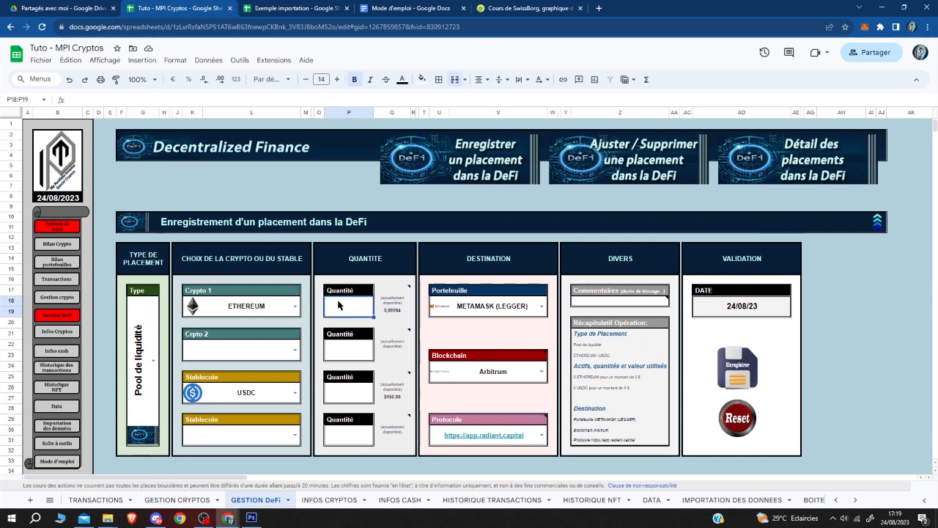
text(0,0)
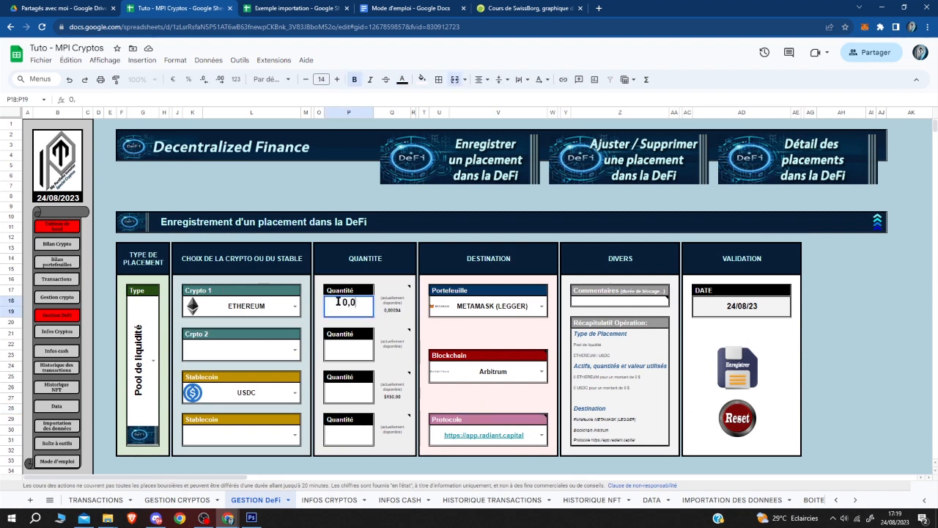
text(00)
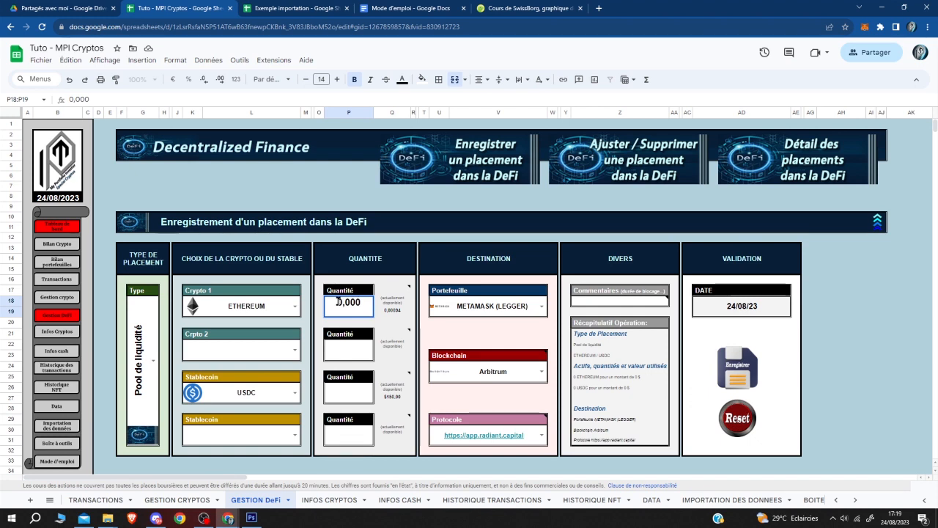
text(5)
key(Return)
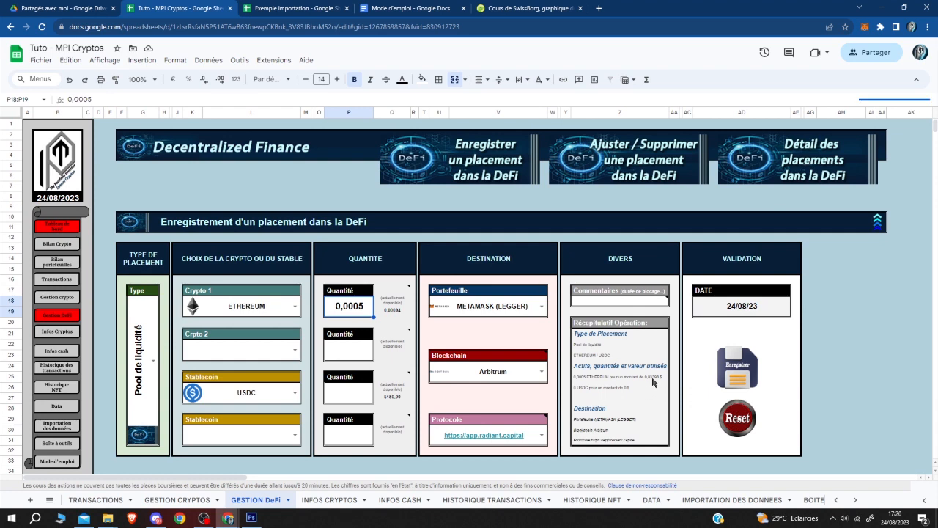
Step: Set the USDC quantity to 1 and record the liquidity pool placement
click(329, 389)
text(1)
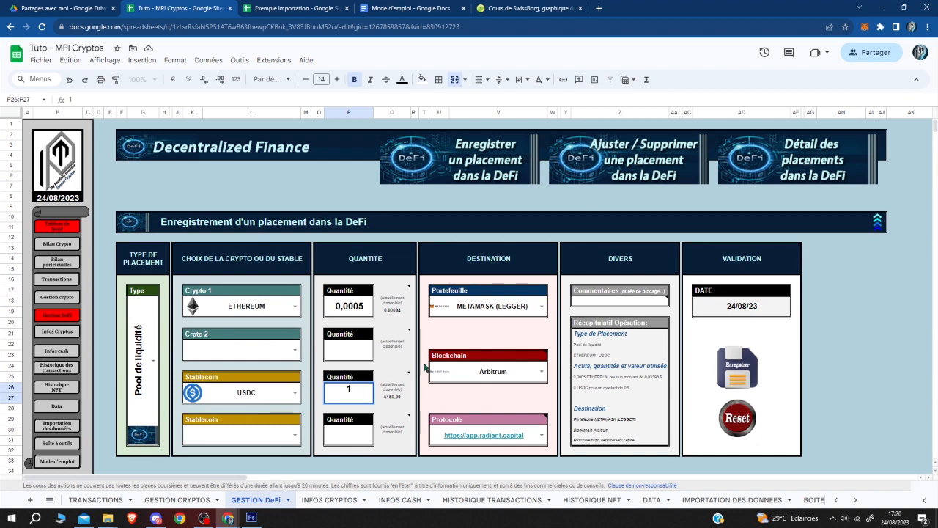
click(387, 363)
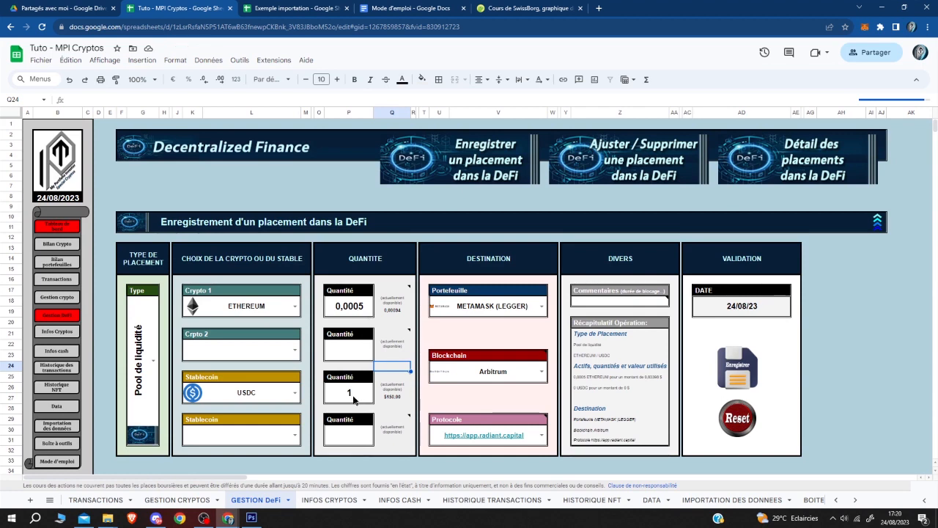
mouse_move(486, 444)
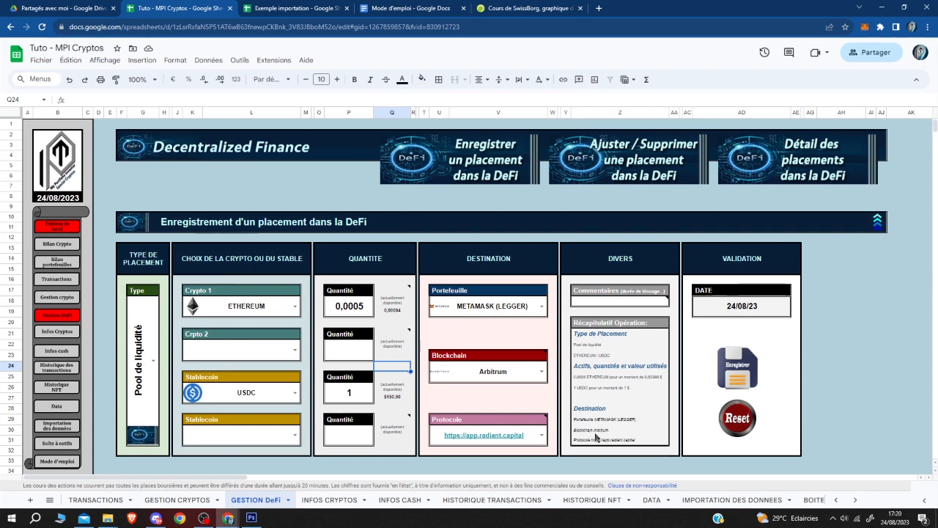
click(746, 375)
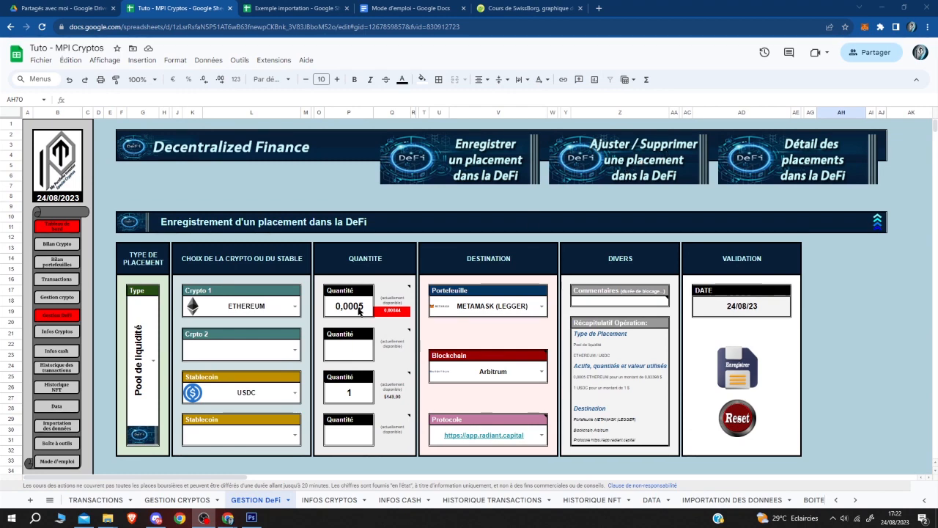
Step: Review the placement adjustment section and the DeFi placement details table, returning to the registration form
scroll(293, 408, down, 3)
scroll(293, 409, down, 1)
scroll(610, 165, up, 5)
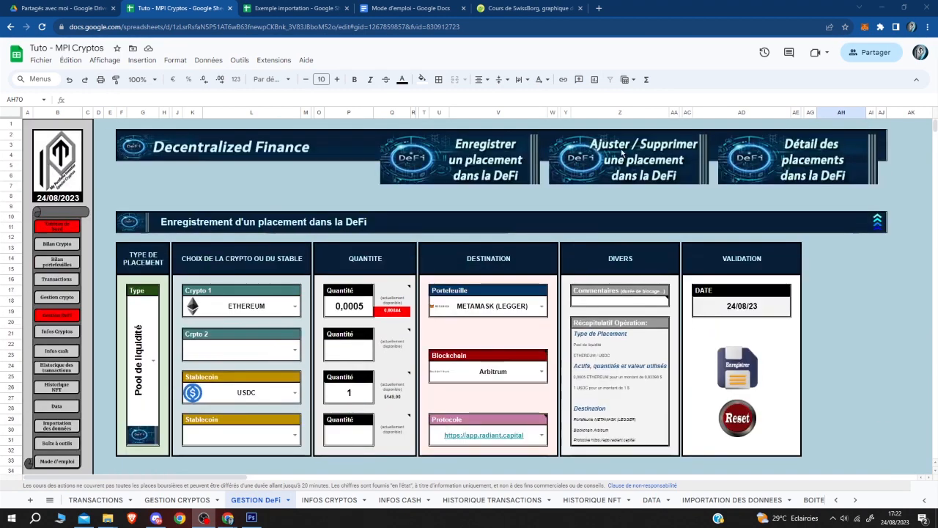
scroll(293, 353, down, 6)
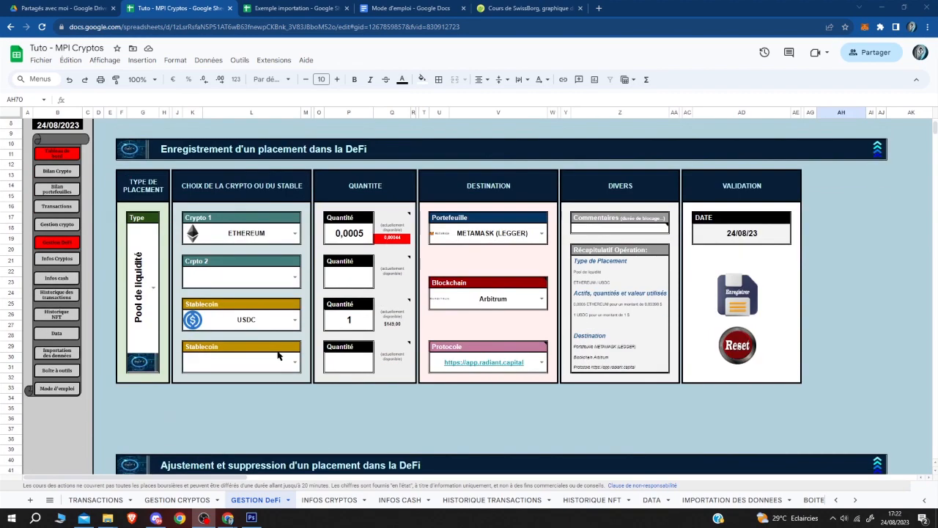
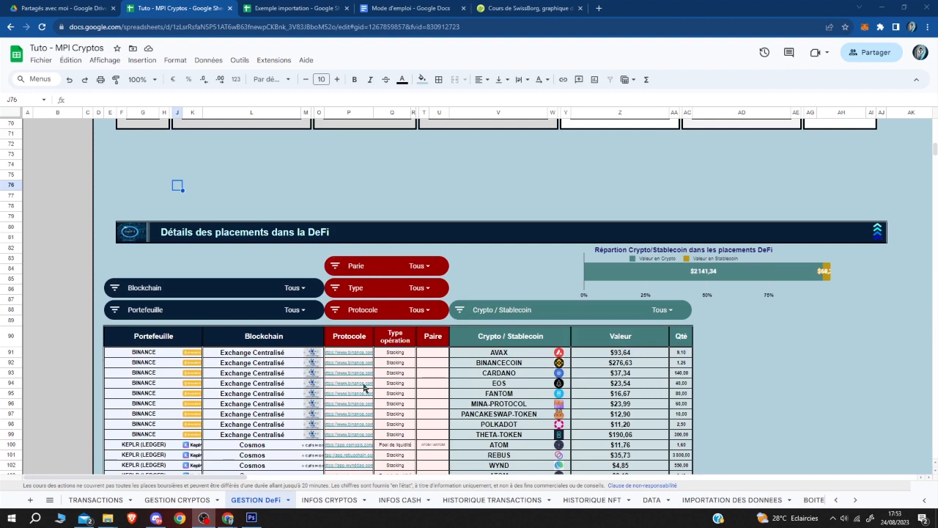
mouse_move(348, 386)
mouse_move(362, 352)
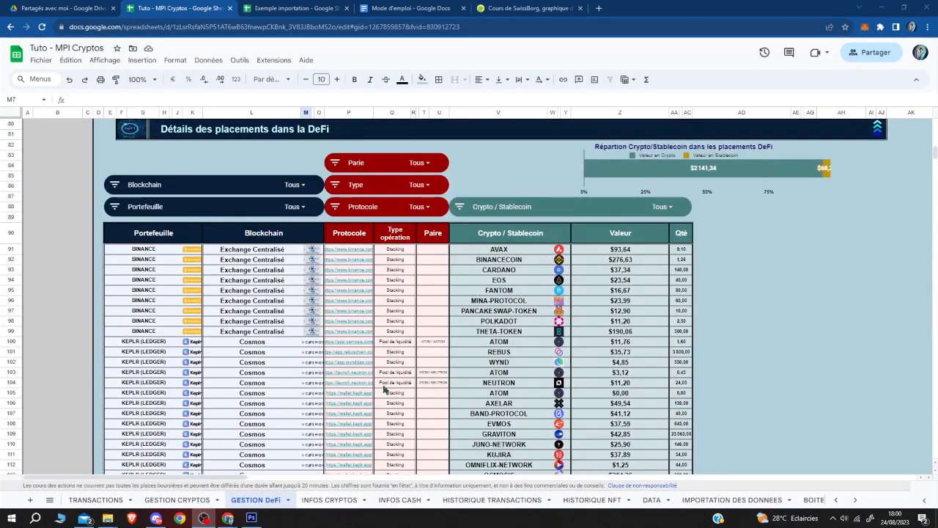
scroll(351, 418, up, 10)
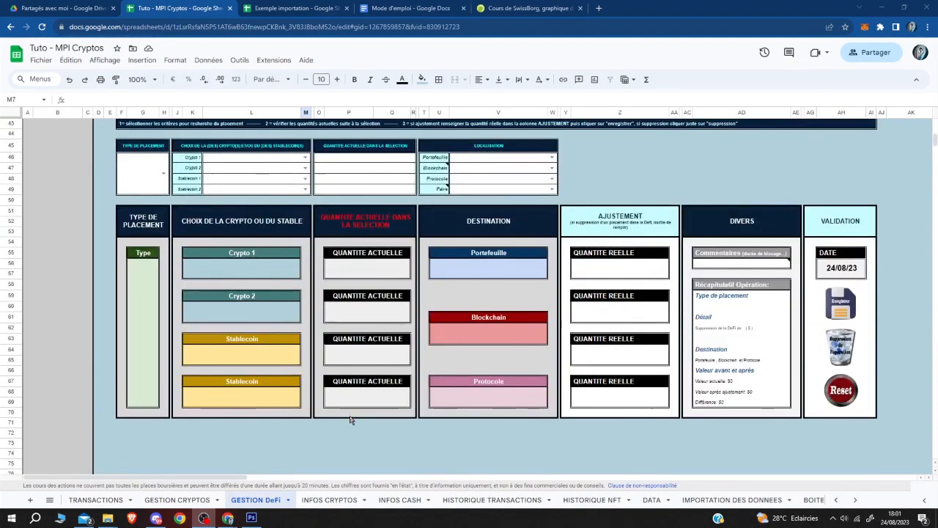
scroll(351, 420, up, 12)
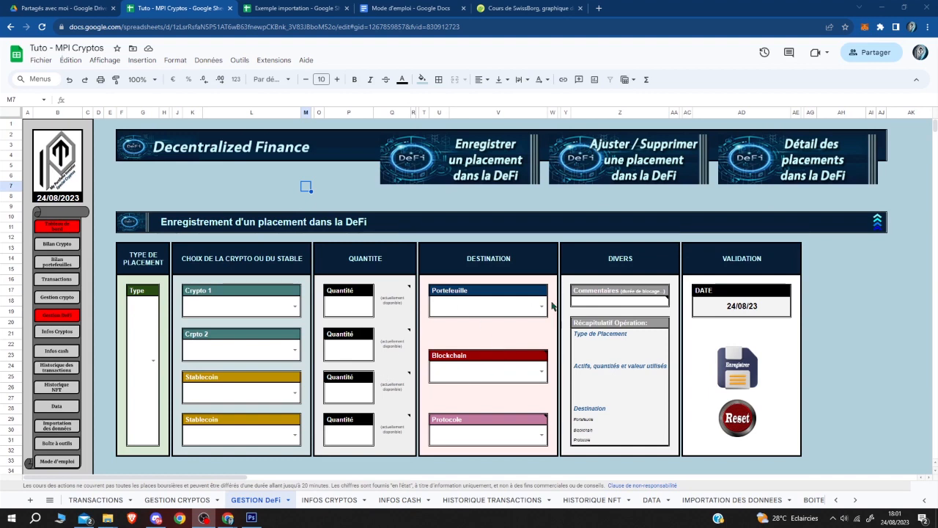
click(40, 60)
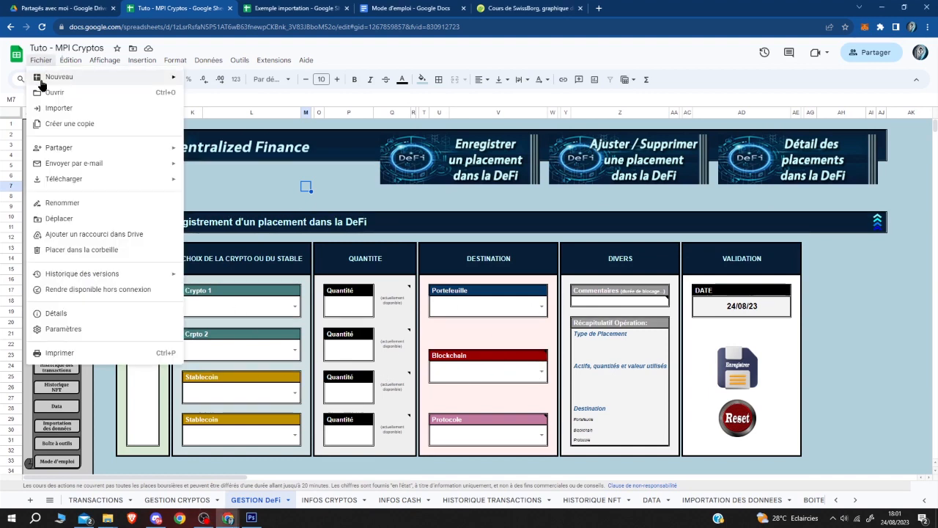
click(314, 188)
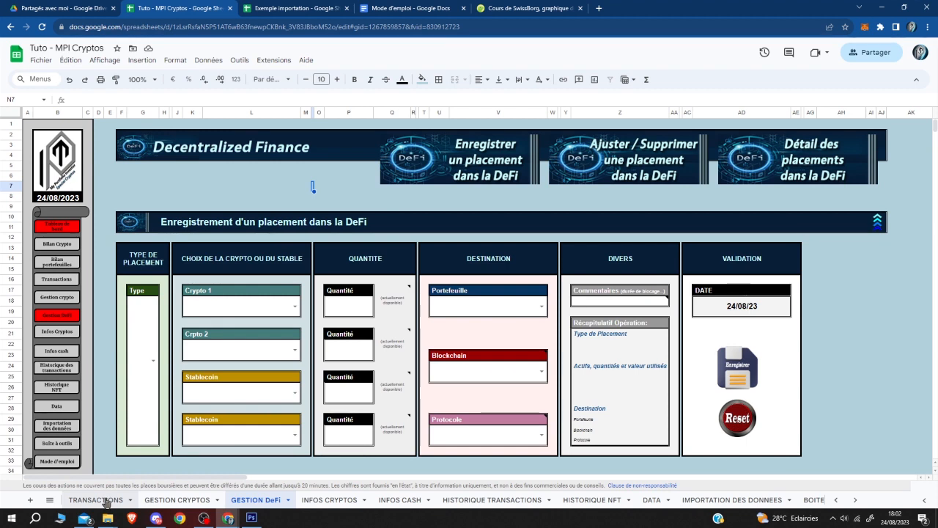
Step: Look at the GESTION CRYPTOS sheet and go back to the GESTION DeFi sheet
click(174, 499)
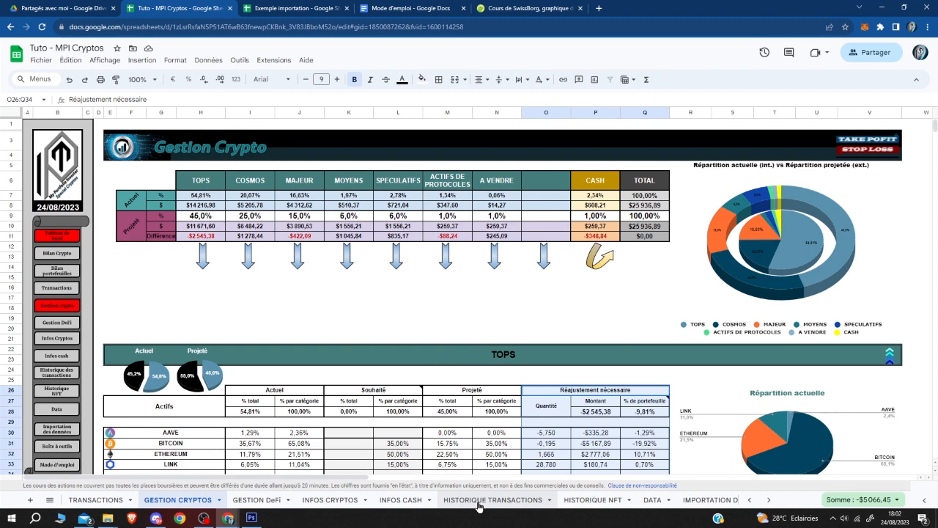
click(261, 500)
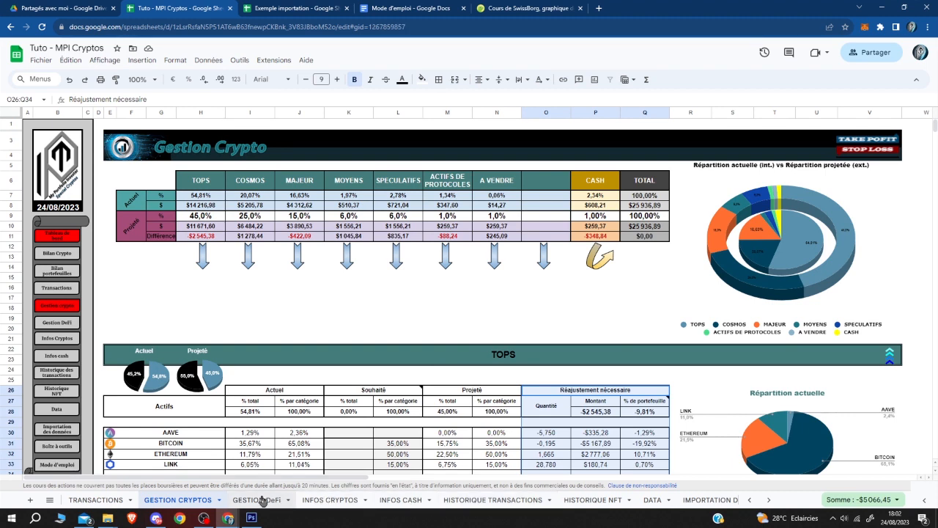